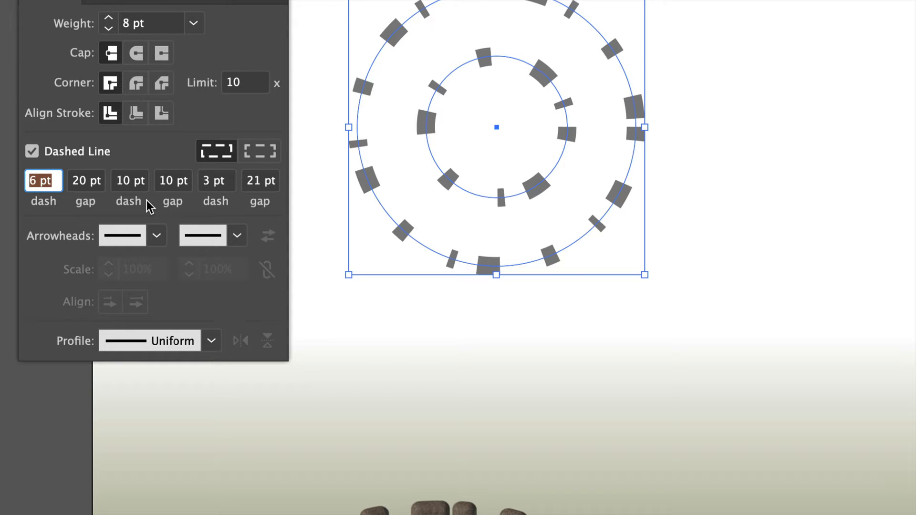
- Give the dashed circles' stroke round caps and align the dashes to corners and path ends
{"action": "left_click", "coordinate": [137, 55]}
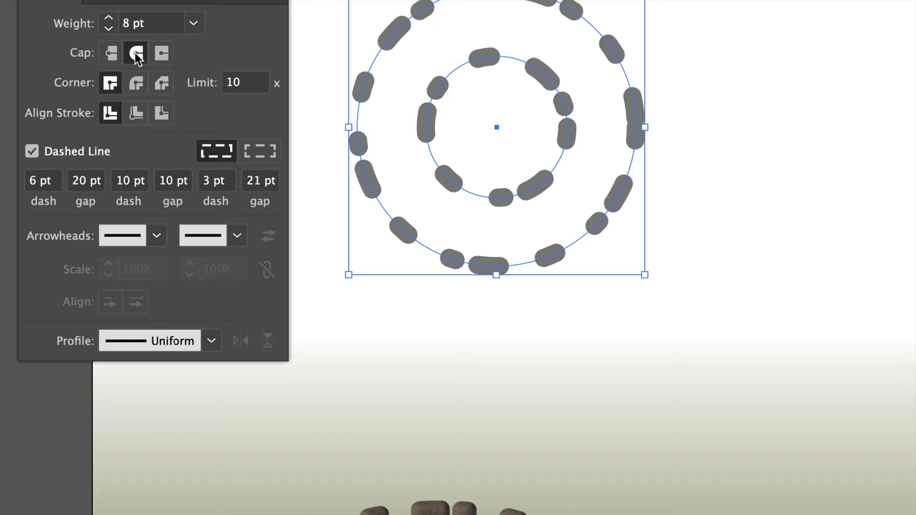
{"action": "left_click", "coordinate": [271, 152]}
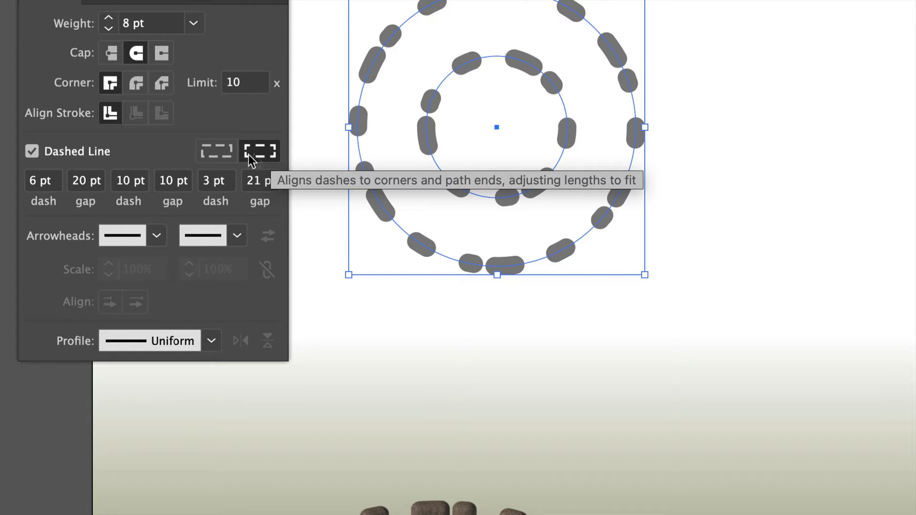
{"action": "left_click", "coordinate": [218, 152]}
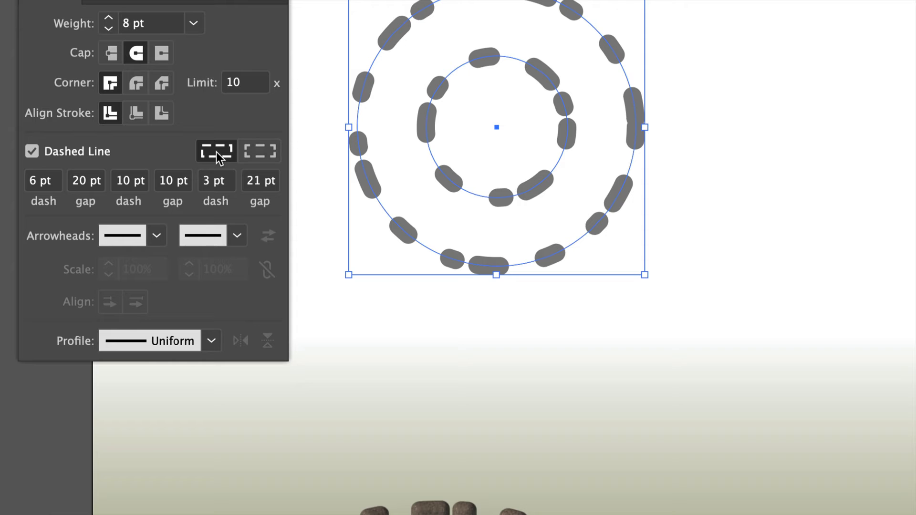
{"action": "left_click", "coordinate": [251, 152]}
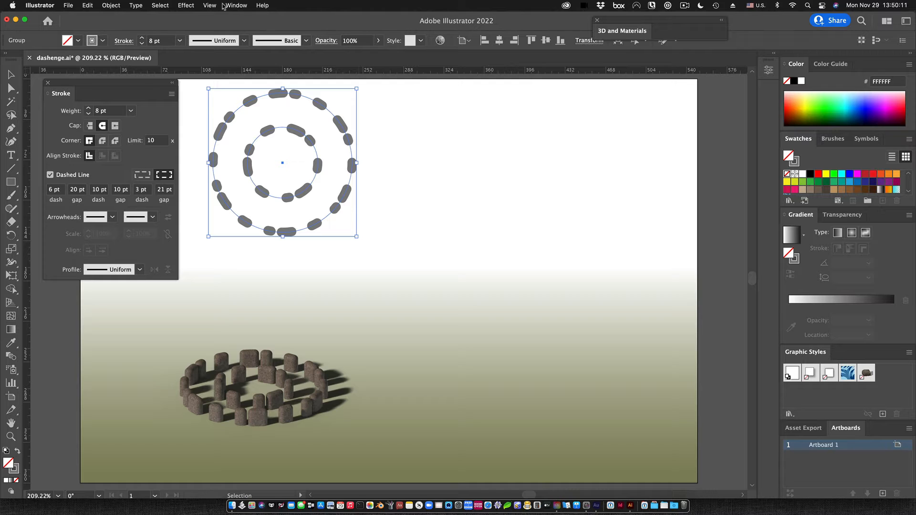
- Apply the 3D Extrude & Bevel effect to the dashed circles and move its settings panel clear of the artwork
{"action": "left_click", "coordinate": [189, 6]}
{"action": "mouse_move", "coordinate": [202, 70]}
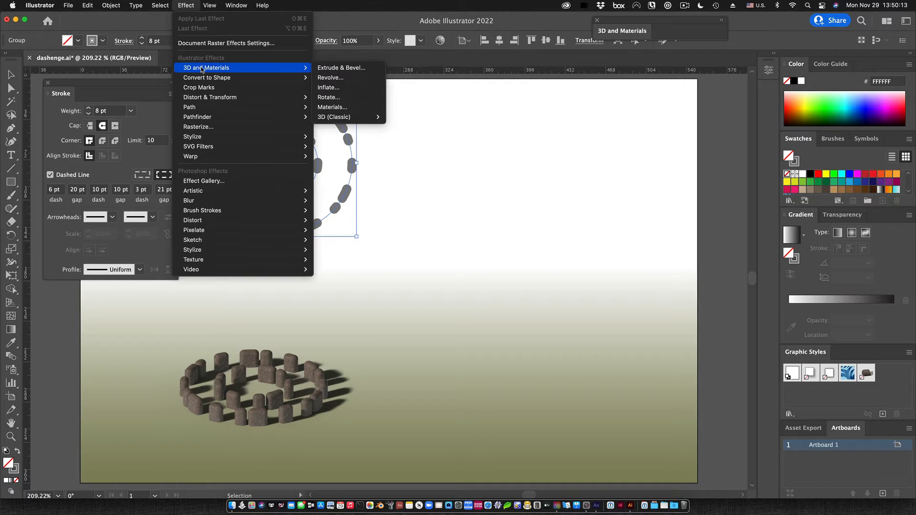
{"action": "left_click", "coordinate": [352, 72]}
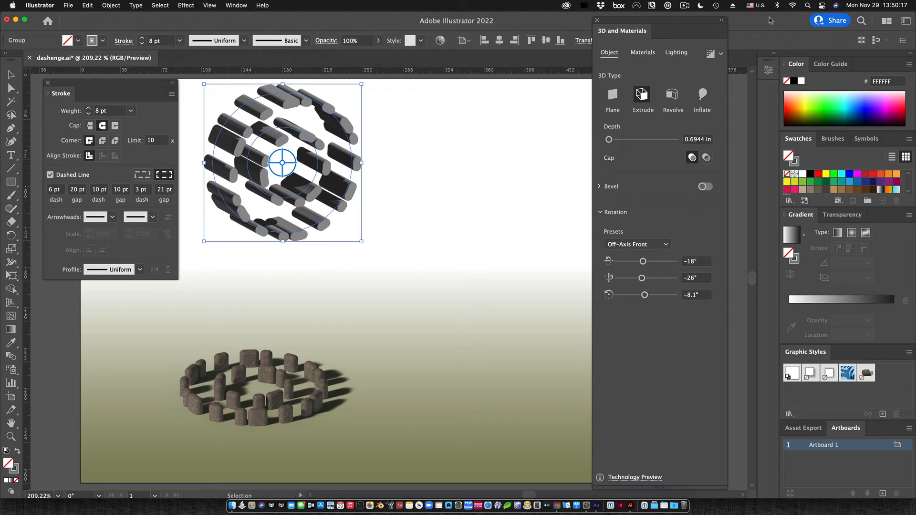
{"action": "left_click_drag", "start_coordinate": [686, 24], "coordinate": [568, 25]}
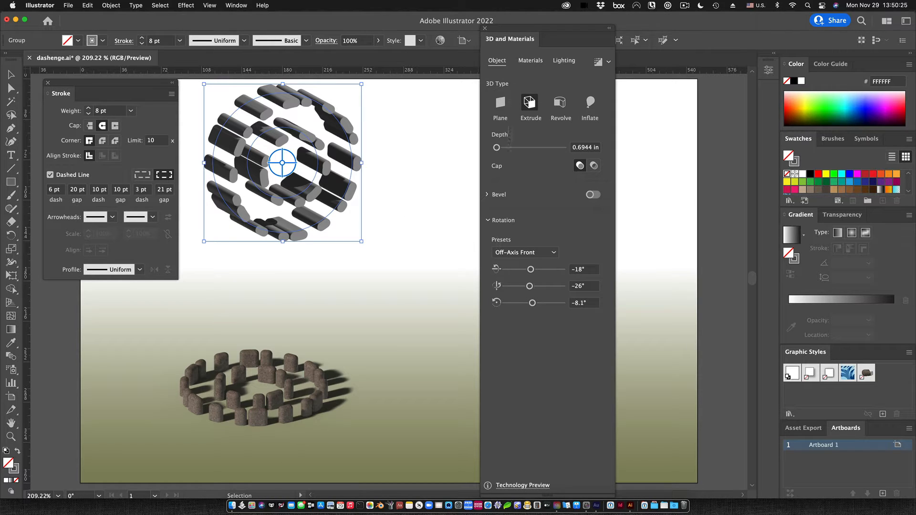
{"action": "mouse_move", "coordinate": [520, 29]}
{"action": "left_mouse_down"}
{"action": "mouse_move", "coordinate": [511, 29]}
{"action": "mouse_move", "coordinate": [532, 18]}
{"action": "left_mouse_up"}
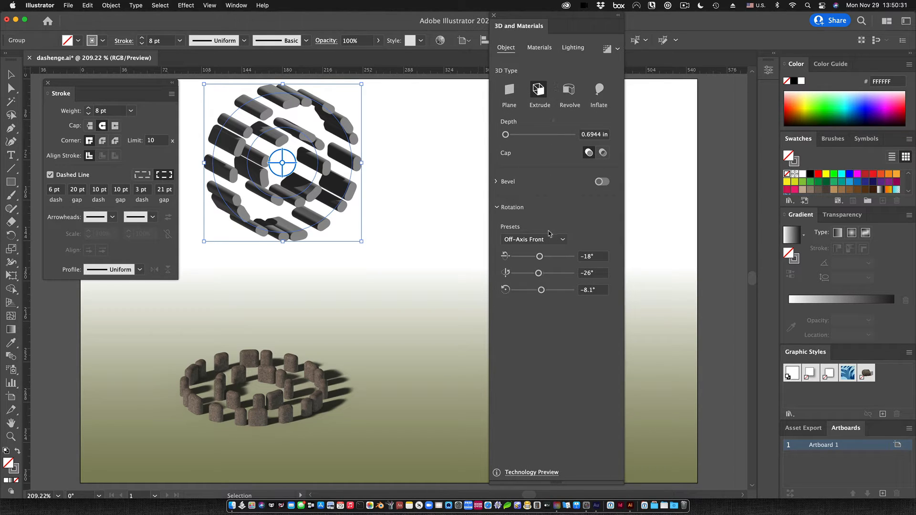
- Set the extruded circles' rotation to 65° around X, 0° around Y and 0° around Z
{"action": "left_click", "coordinate": [587, 256]}
{"action": "double_click", "coordinate": [587, 256]}
{"action": "type", "text": "-0"}
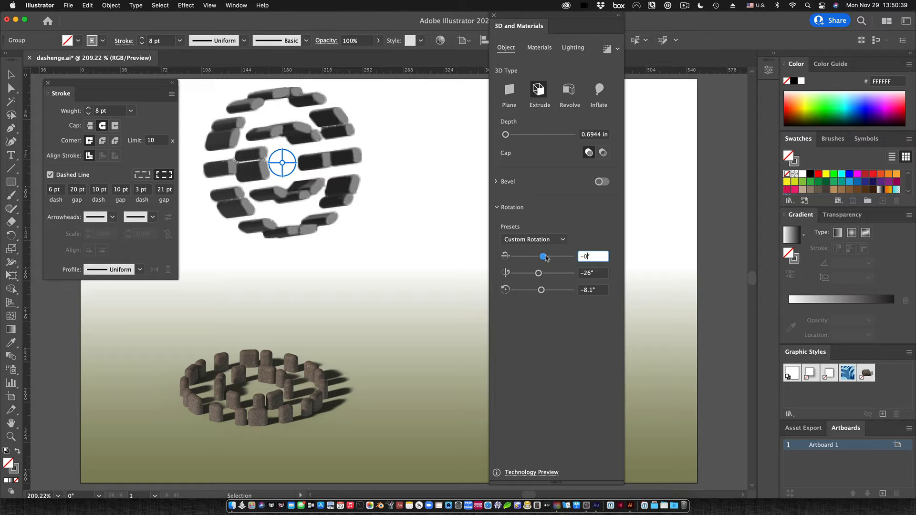
{"action": "left_click_drag", "start_coordinate": [548, 258], "coordinate": [555, 259]}
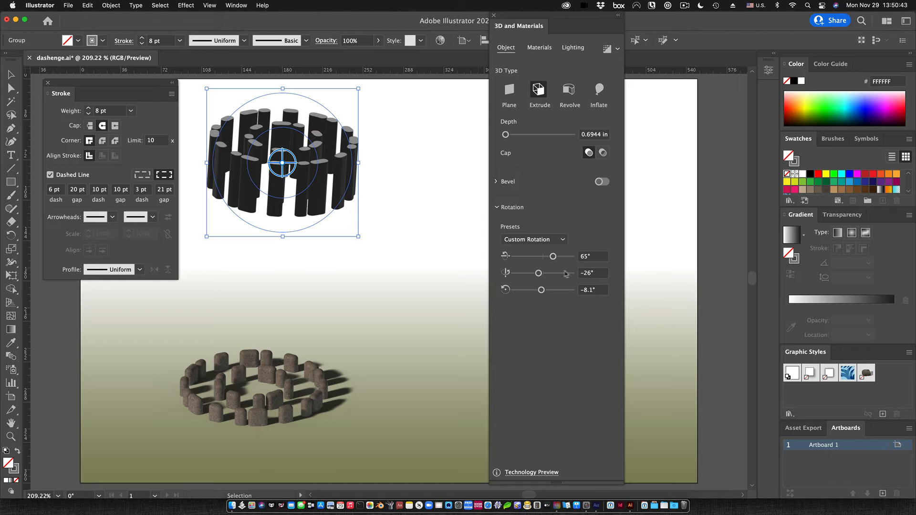
{"action": "left_click_drag", "start_coordinate": [539, 274], "coordinate": [544, 275]}
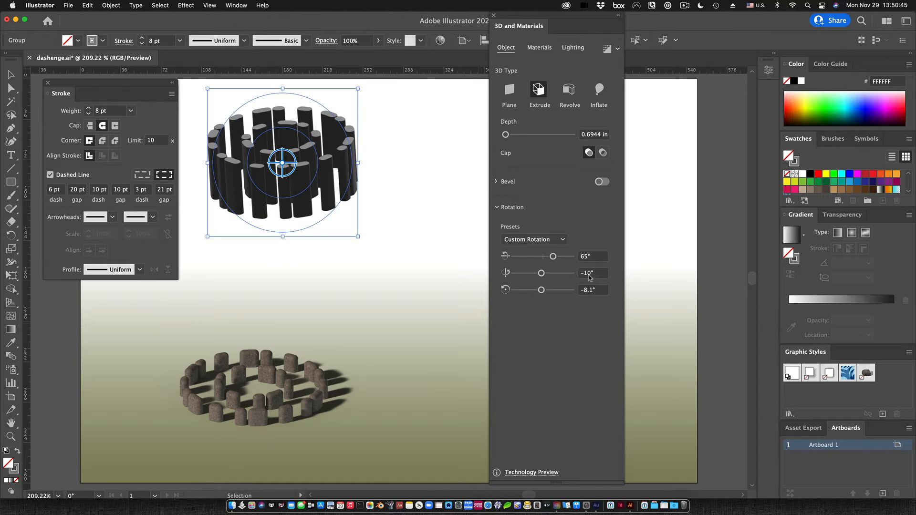
{"action": "left_click", "coordinate": [609, 274]}
{"action": "type", "text": "0"}
{"action": "key", "text": "Tab"}
{"action": "type", "text": "0"}
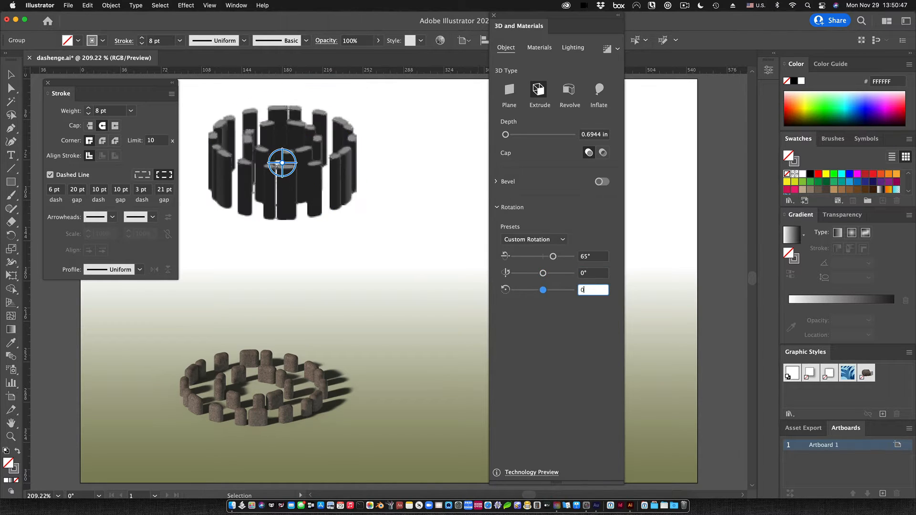
- Reduce the extrusion depth of the stones to 0.1667 in
{"action": "key", "text": "Tab"}
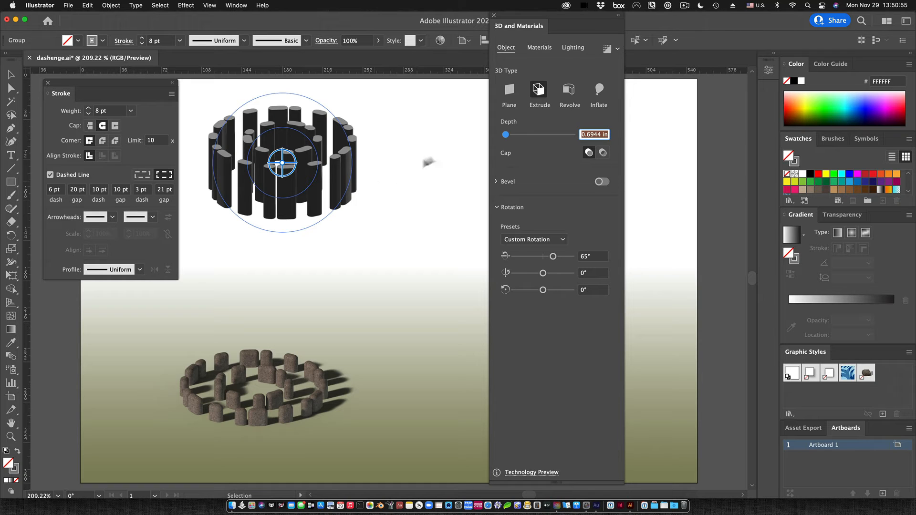
{"action": "left_click", "coordinate": [506, 135]}
{"action": "left_click_drag", "start_coordinate": [507, 135], "coordinate": [506, 135]}
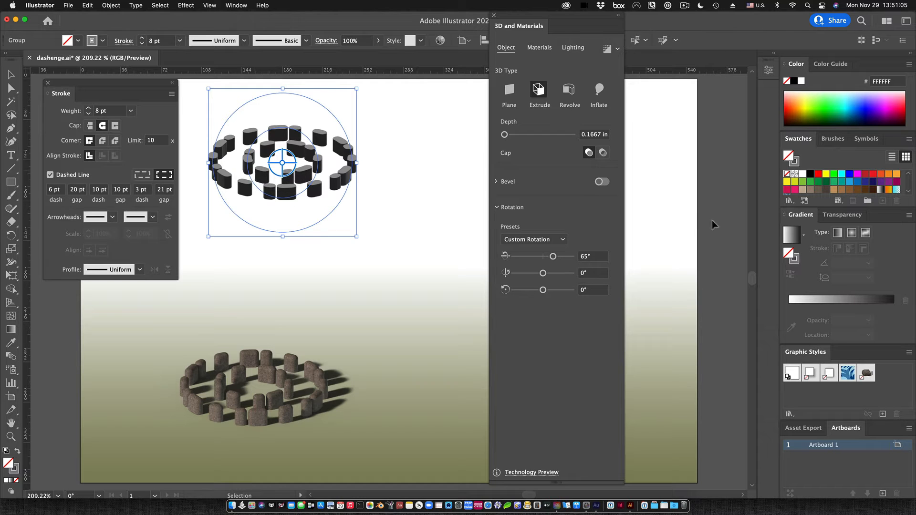
- Turn on the bevel for the stones with a Round shape and a width of 100%
{"action": "left_click", "coordinate": [602, 181]}
{"action": "left_click", "coordinate": [500, 184]}
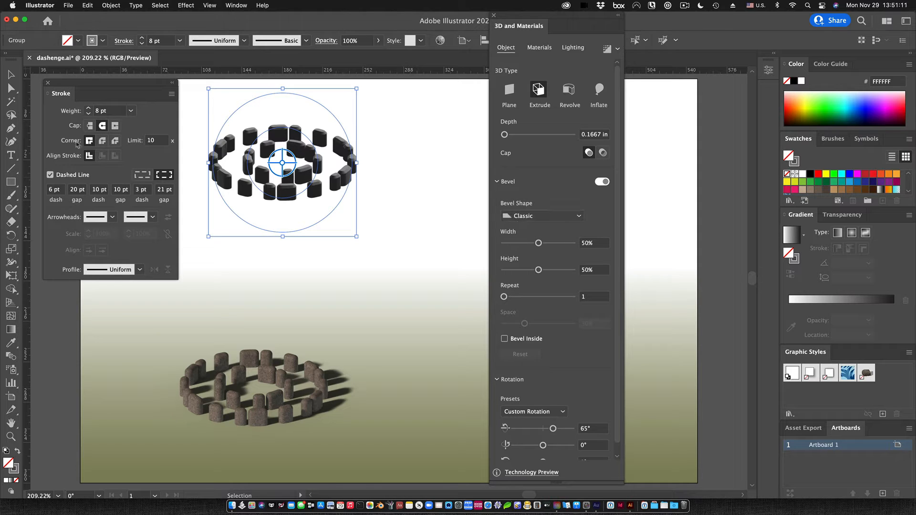
{"action": "left_click", "coordinate": [560, 217]}
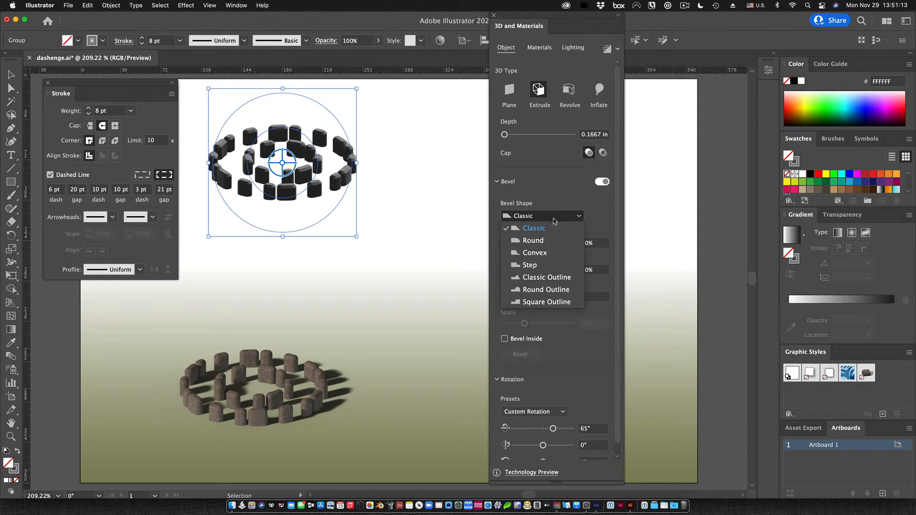
{"action": "left_click", "coordinate": [556, 239]}
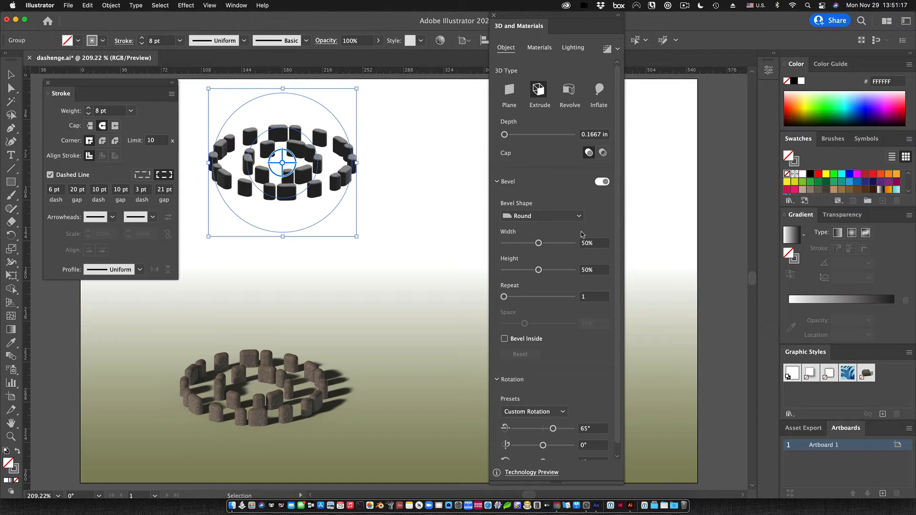
{"action": "left_click_drag", "start_coordinate": [538, 242], "coordinate": [589, 244]}
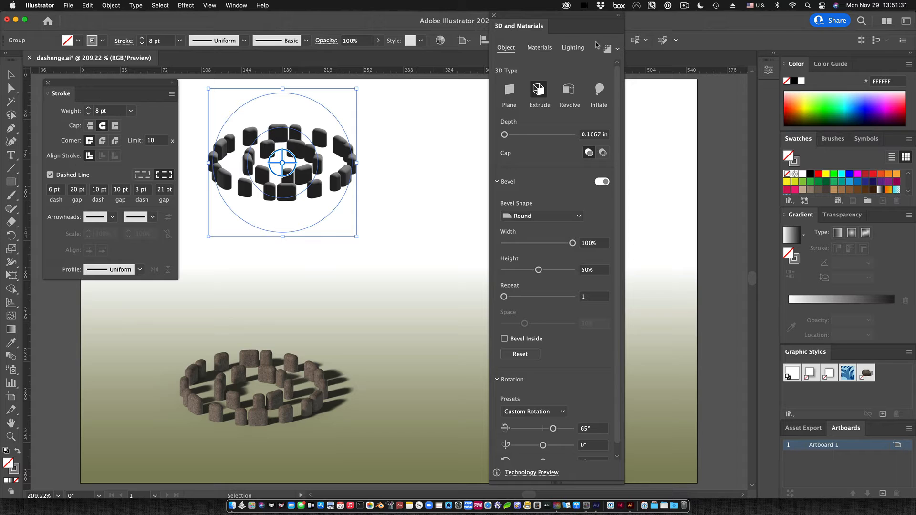
- Set the light to pale pink F4E4E4 with a rotation of -61° and a height of 29°
{"action": "left_click", "coordinate": [569, 51]}
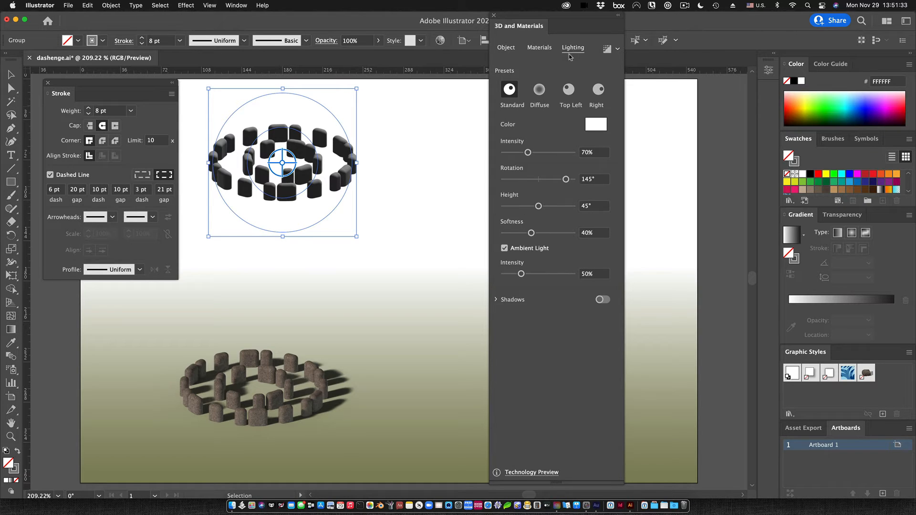
{"action": "left_click", "coordinate": [597, 129]}
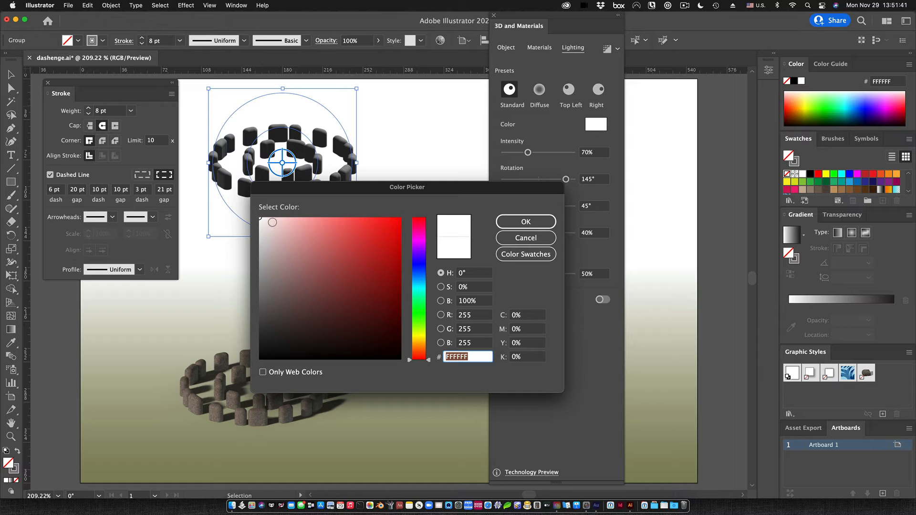
{"action": "left_click", "coordinate": [268, 224]}
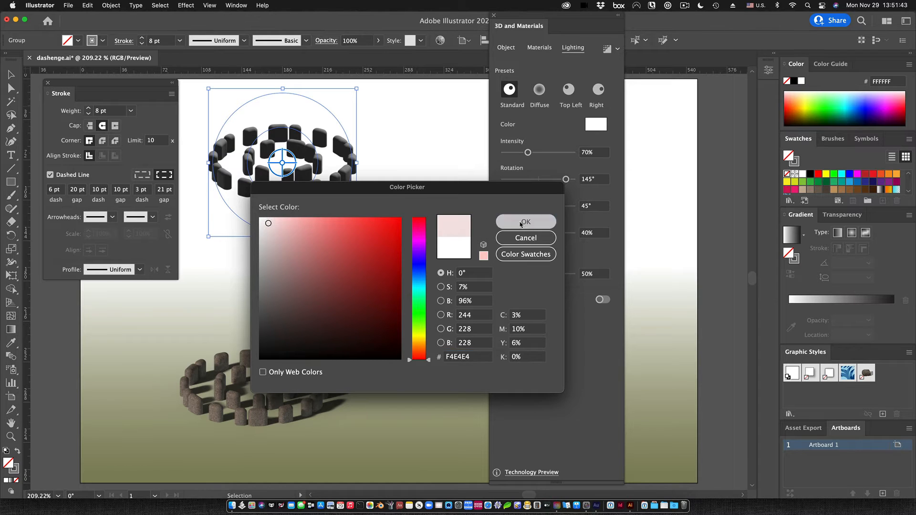
{"action": "left_click", "coordinate": [526, 221]}
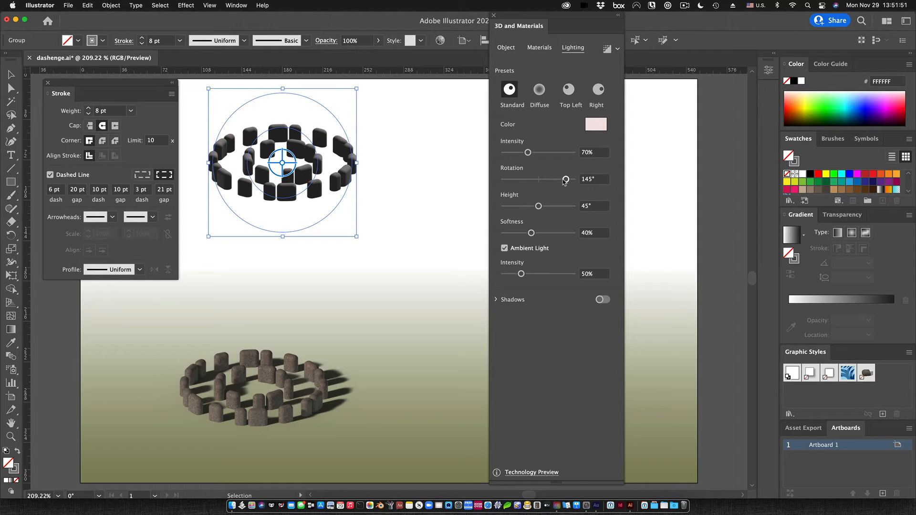
{"action": "left_click_drag", "start_coordinate": [565, 180], "coordinate": [523, 184]}
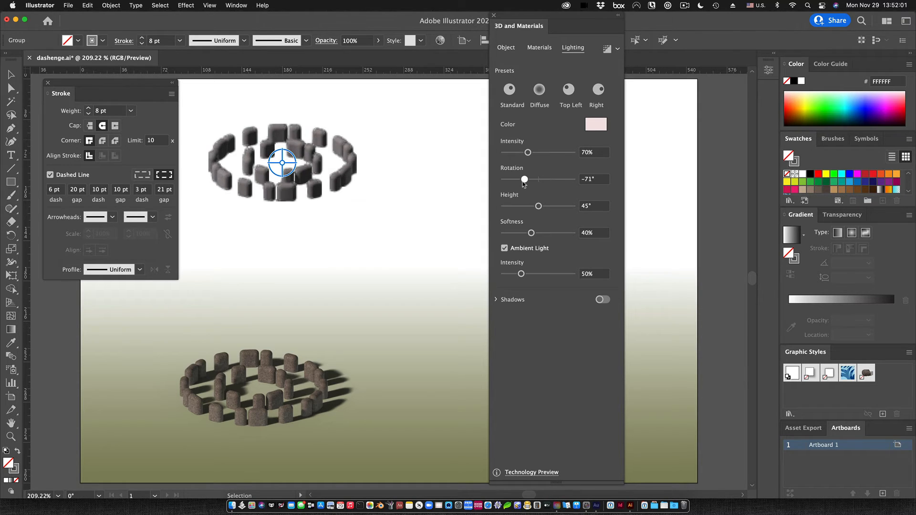
{"action": "left_click_drag", "start_coordinate": [523, 184], "coordinate": [525, 209]}
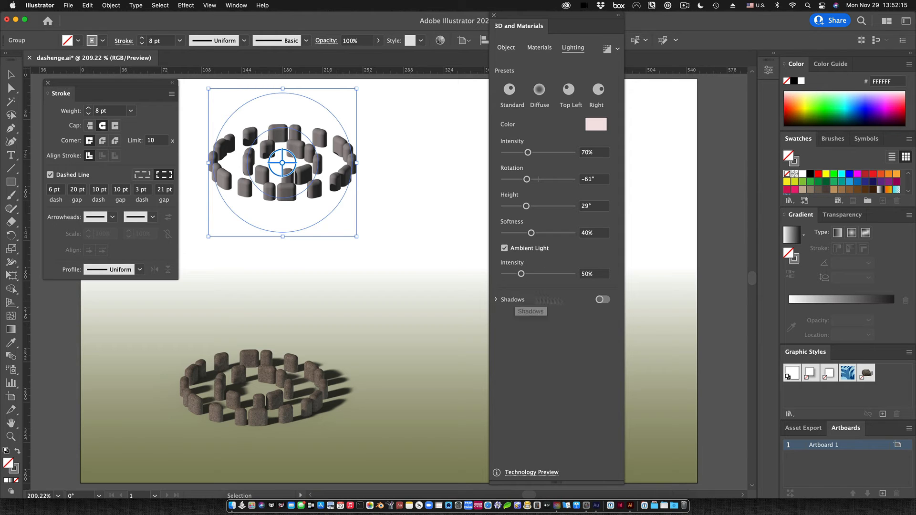
- Turn on shadows behind the stones with shadow bounds of 122% and slightly increase the light's softness
{"action": "left_click", "coordinate": [605, 301]}
{"action": "left_click", "coordinate": [498, 299]}
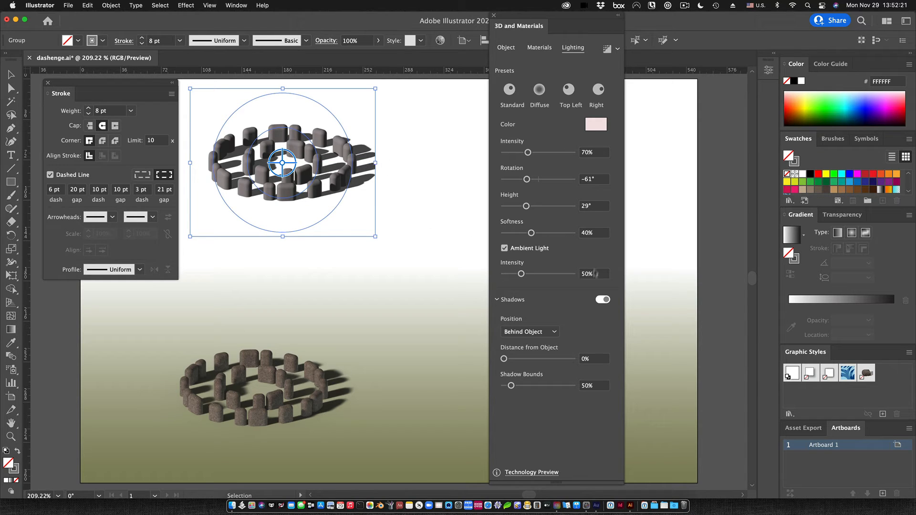
{"action": "left_click_drag", "start_coordinate": [512, 387], "coordinate": [524, 386]}
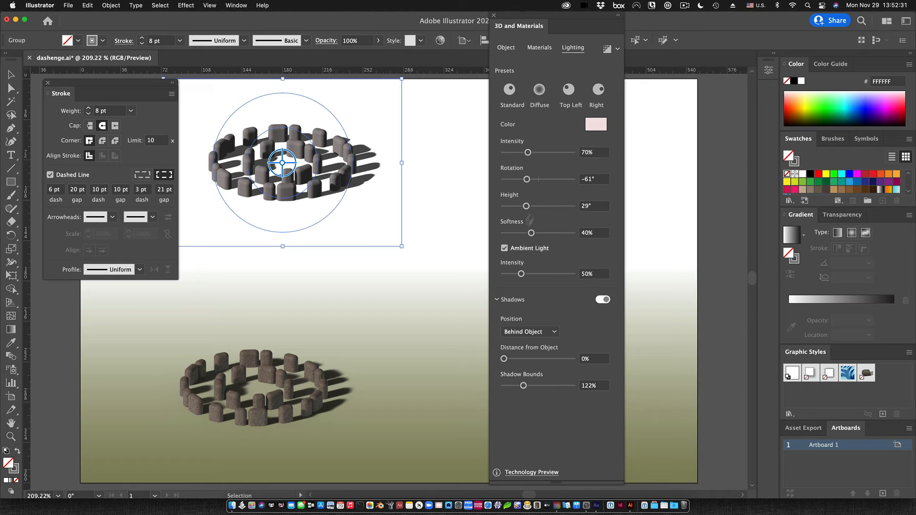
{"action": "left_click_drag", "start_coordinate": [531, 233], "coordinate": [541, 232]}
- Apply the "Natural Terr…" material from the Adobe Substance Materials to the stones
{"action": "left_click", "coordinate": [545, 50]}
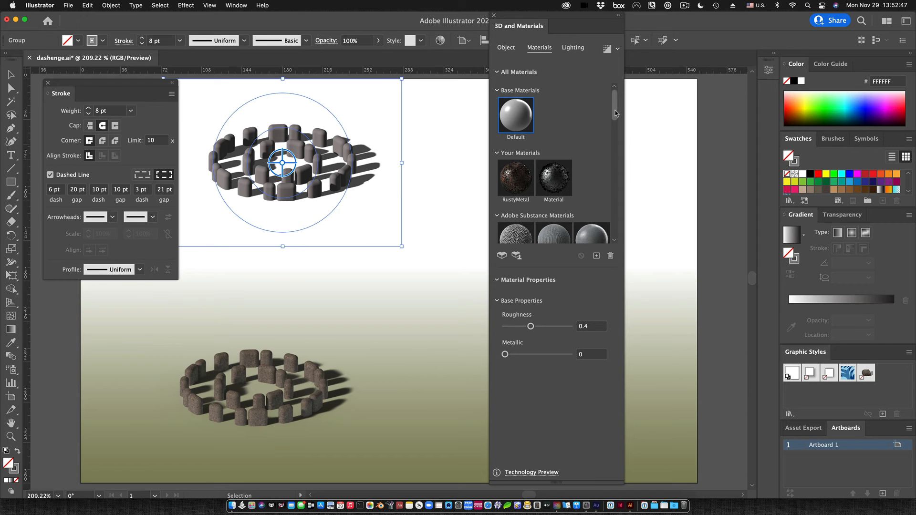
{"action": "left_click_drag", "start_coordinate": [615, 114], "coordinate": [615, 138]}
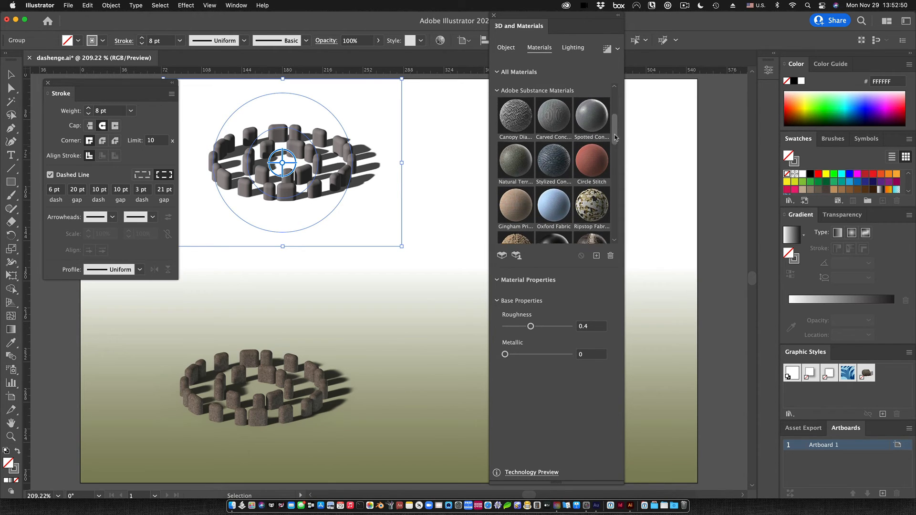
{"action": "left_click", "coordinate": [507, 162]}
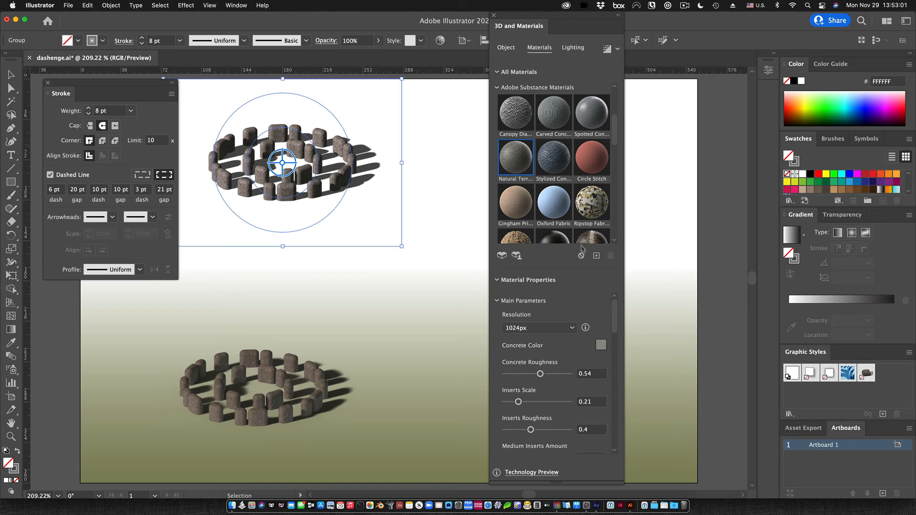
- Set the stone material's concrete roughness to 0.62 and slightly reduce its medium inserts amount
{"action": "scroll", "coordinate": [568, 349], "scroll_direction": "down", "scroll_amount": 2}
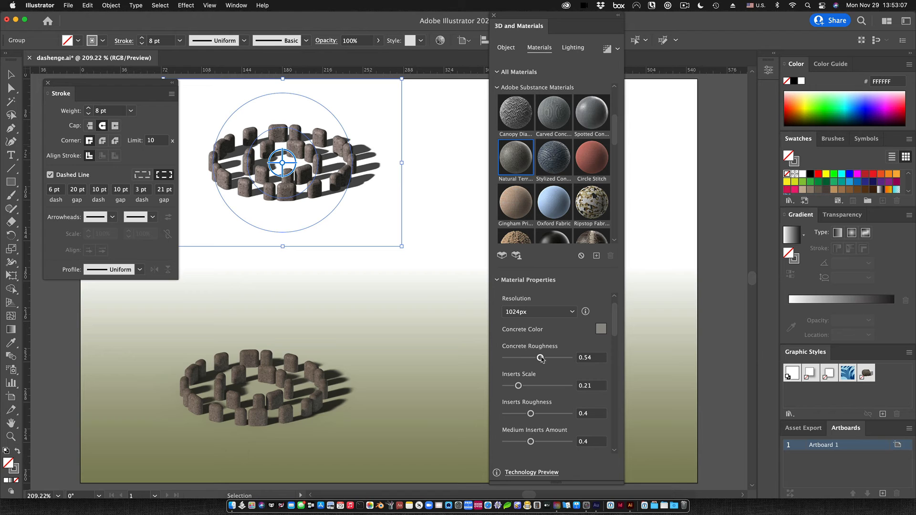
{"action": "left_click_drag", "start_coordinate": [541, 359], "coordinate": [545, 359]}
{"action": "scroll", "coordinate": [545, 360], "scroll_direction": "down", "scroll_amount": 3}
{"action": "scroll", "coordinate": [545, 360], "scroll_direction": "down", "scroll_amount": 1}
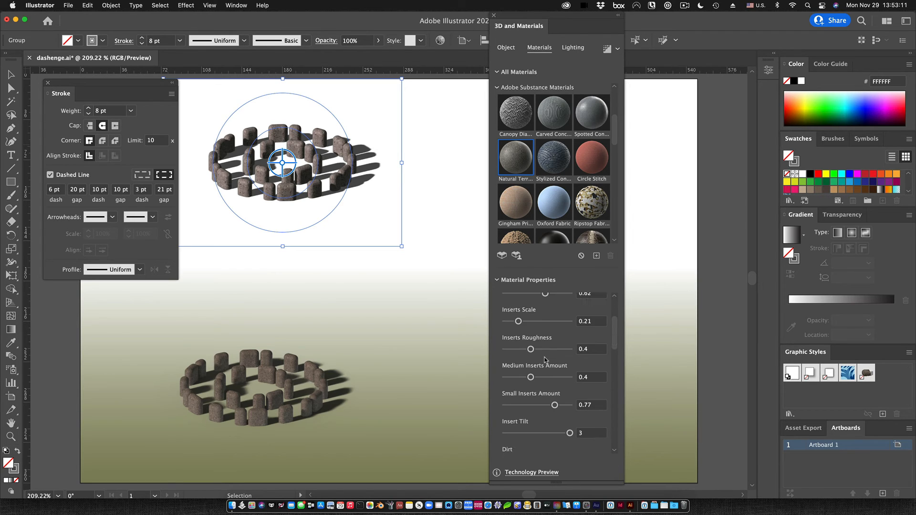
{"action": "scroll", "coordinate": [546, 360], "scroll_direction": "down", "scroll_amount": 3}
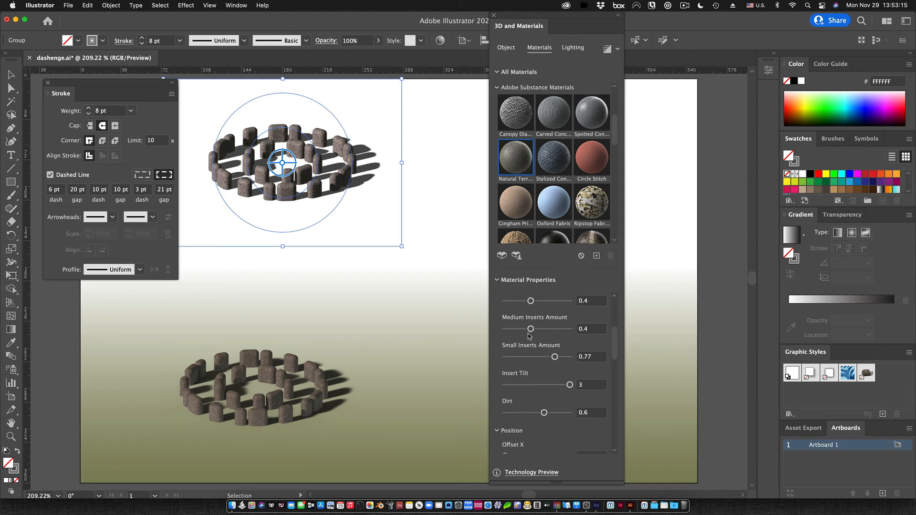
{"action": "mouse_move", "coordinate": [530, 330]}
{"action": "left_mouse_down"}
{"action": "mouse_move", "coordinate": [518, 331]}
{"action": "mouse_move", "coordinate": [526, 329]}
{"action": "left_mouse_up"}
{"action": "scroll", "coordinate": [583, 368], "scroll_direction": "down", "scroll_amount": 5}
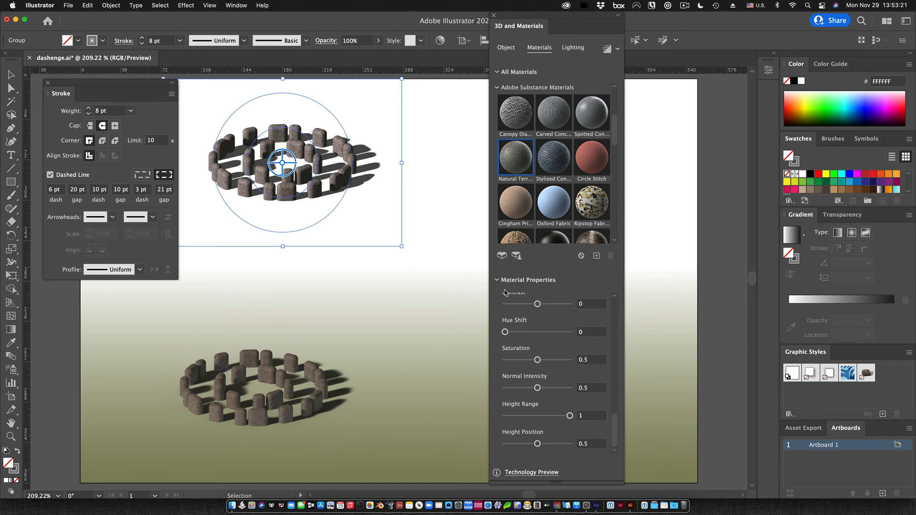
{"action": "scroll", "coordinate": [601, 358], "scroll_direction": "up", "scroll_amount": 15}
{"action": "left_click_drag", "start_coordinate": [616, 422], "coordinate": [615, 385]}
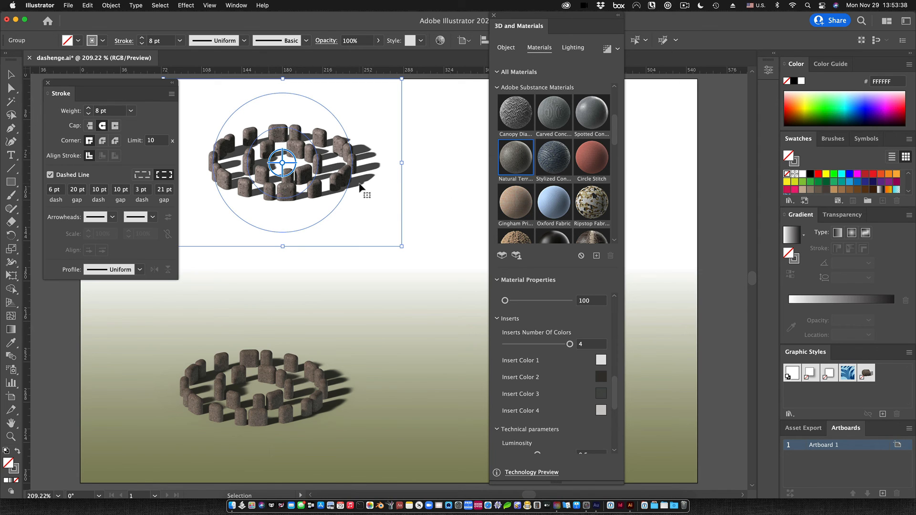
- Render the stone circles with ray tracing at High quality
{"action": "left_click", "coordinate": [618, 49]}
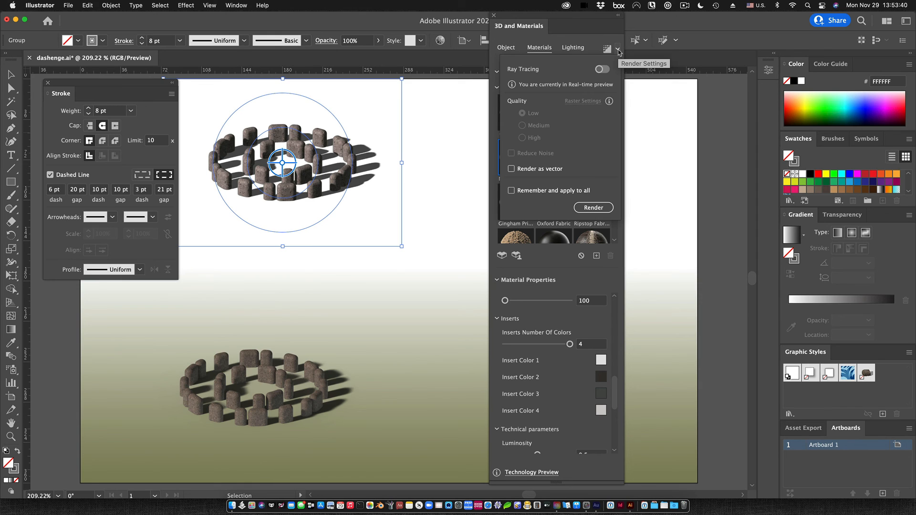
{"action": "left_click", "coordinate": [602, 70]}
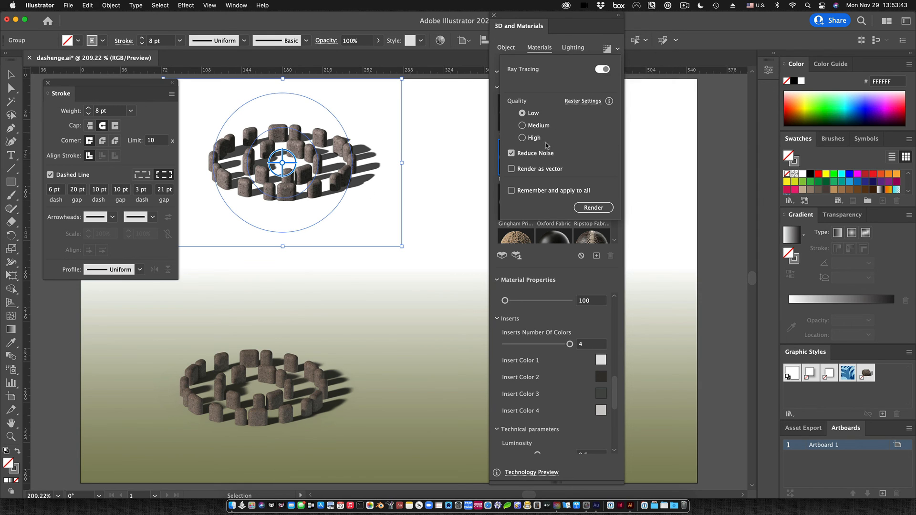
{"action": "left_click", "coordinate": [523, 137]}
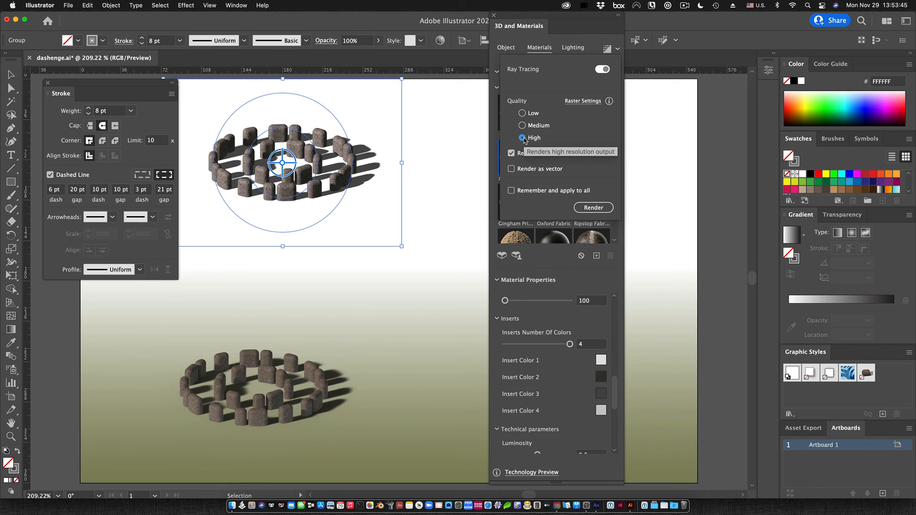
{"action": "left_click", "coordinate": [590, 208]}
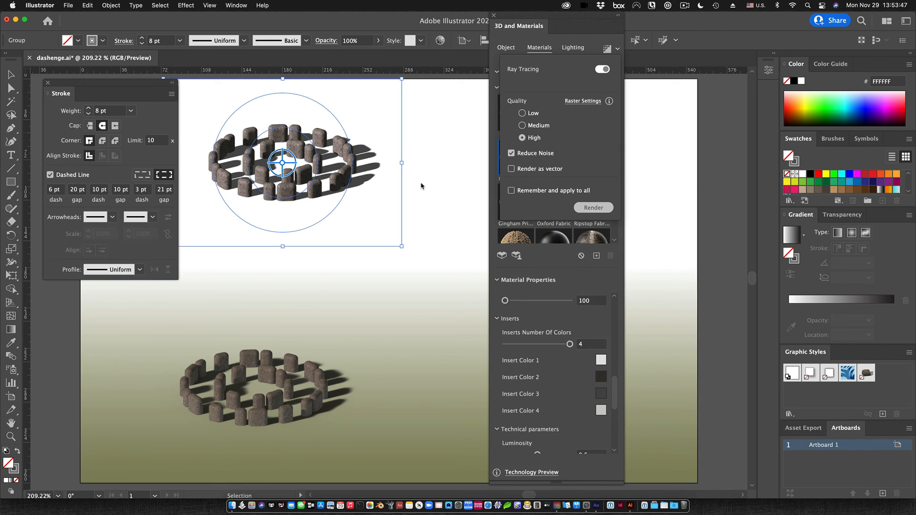